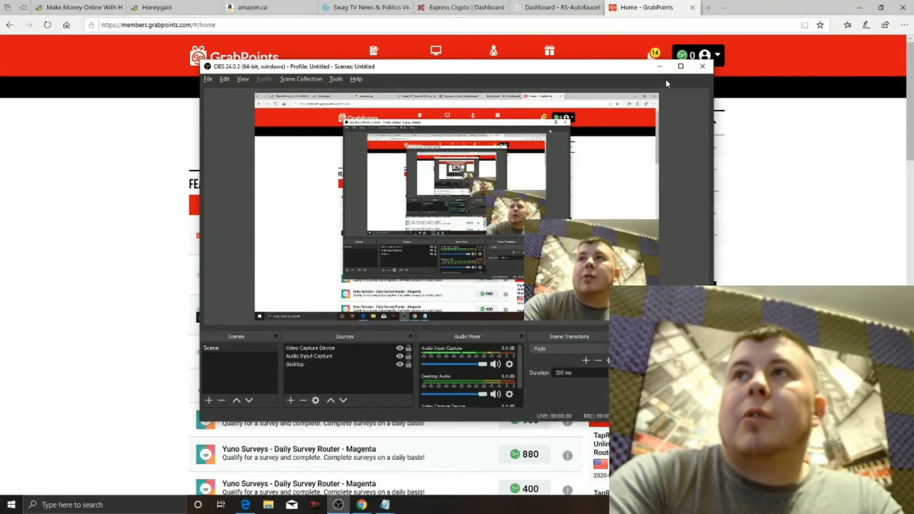
Minimise the OBS Studio window to reveal the GrabPoints home page
{"action": "left_click", "coordinate": [660, 67]}
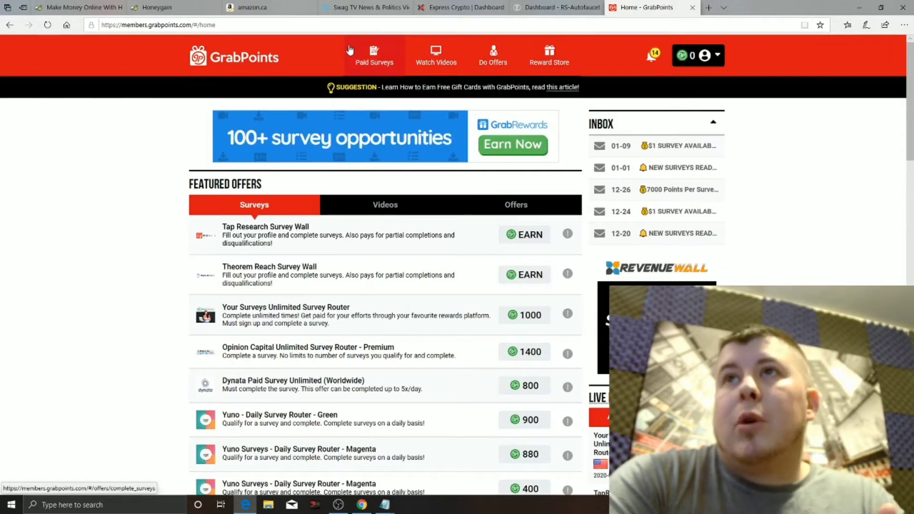
Review the Survey Routers and the five GrabPoints Surveys, then go to Watch Videos
{"action": "left_click", "coordinate": [365, 58]}
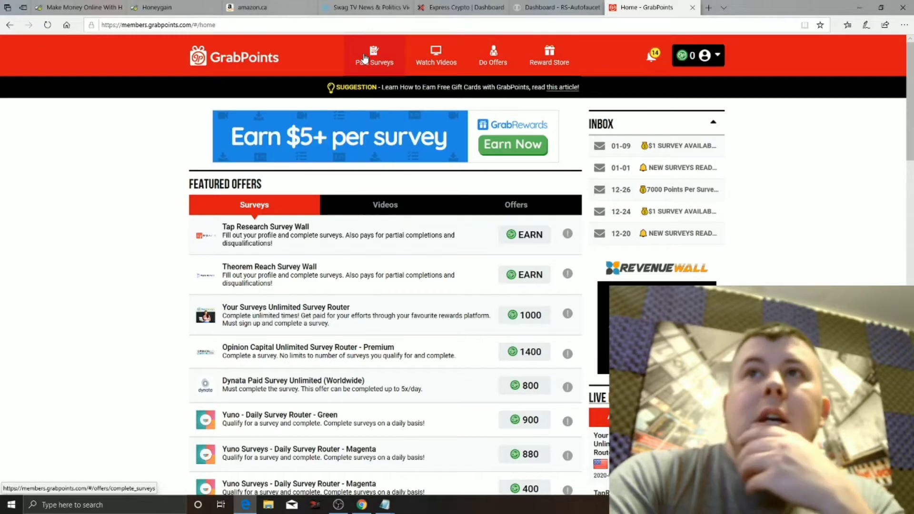
{"action": "scroll", "coordinate": [388, 211], "scroll_direction": "down", "scroll_amount": 2}
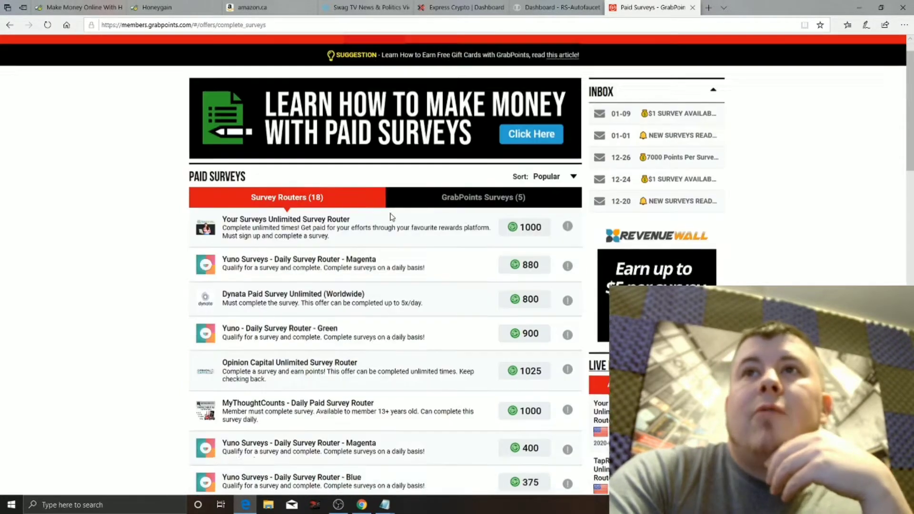
{"action": "scroll", "coordinate": [391, 214], "scroll_direction": "down", "scroll_amount": 2}
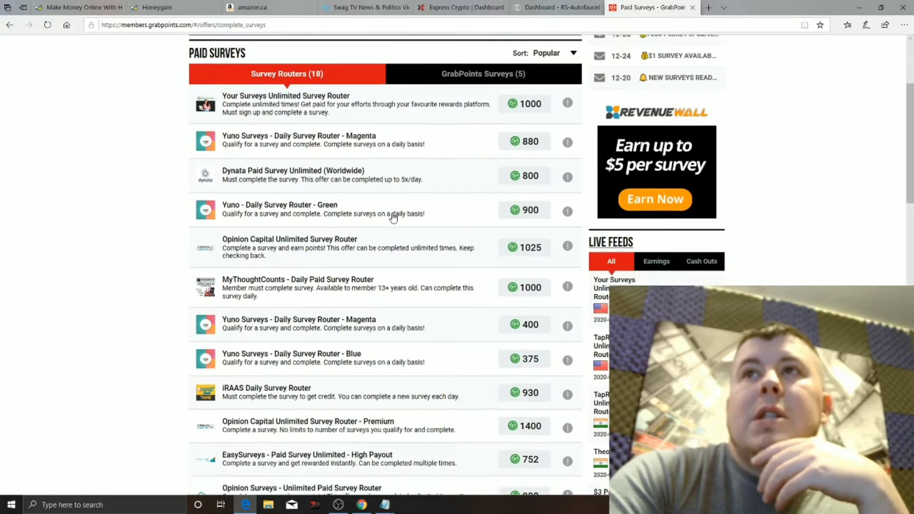
{"action": "scroll", "coordinate": [393, 217], "scroll_direction": "down", "scroll_amount": 2}
{"action": "scroll", "coordinate": [393, 217], "scroll_direction": "down", "scroll_amount": 2}
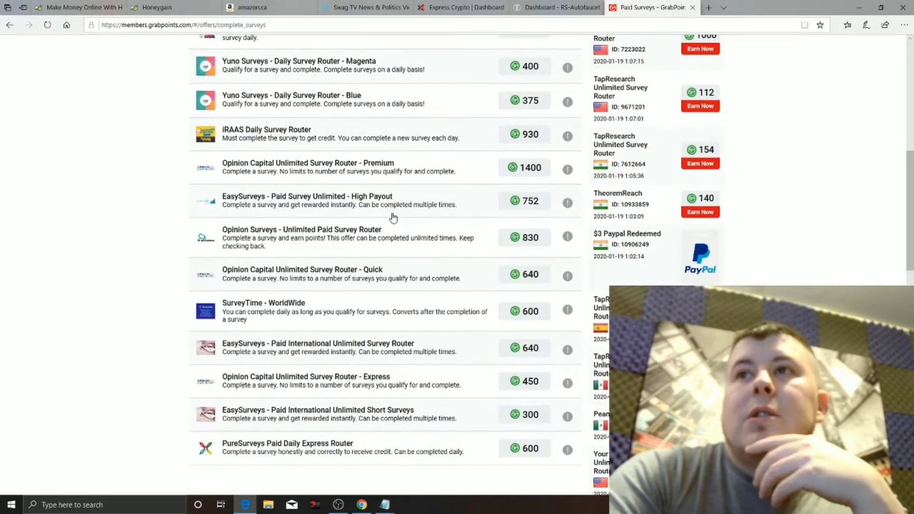
{"action": "scroll", "coordinate": [392, 218], "scroll_direction": "down", "scroll_amount": 2}
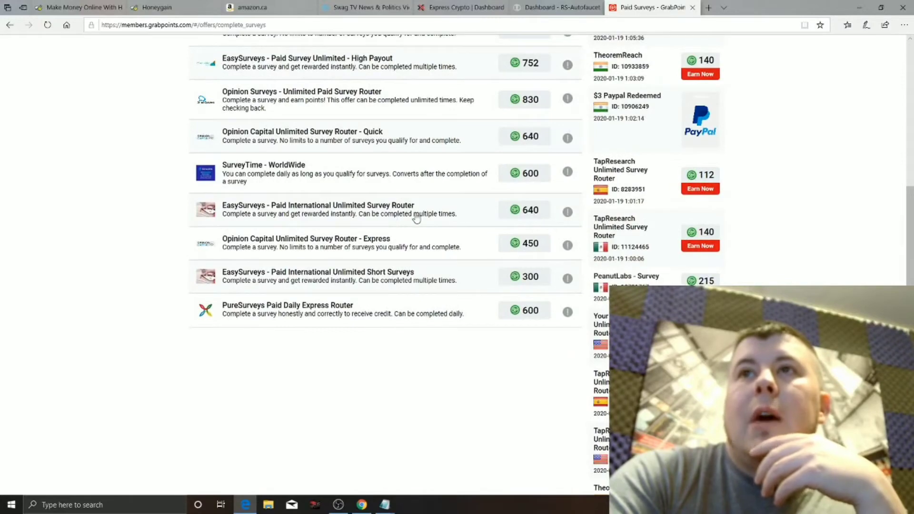
{"action": "scroll", "coordinate": [470, 246], "scroll_direction": "up", "scroll_amount": 3}
{"action": "scroll", "coordinate": [465, 249], "scroll_direction": "up", "scroll_amount": 3}
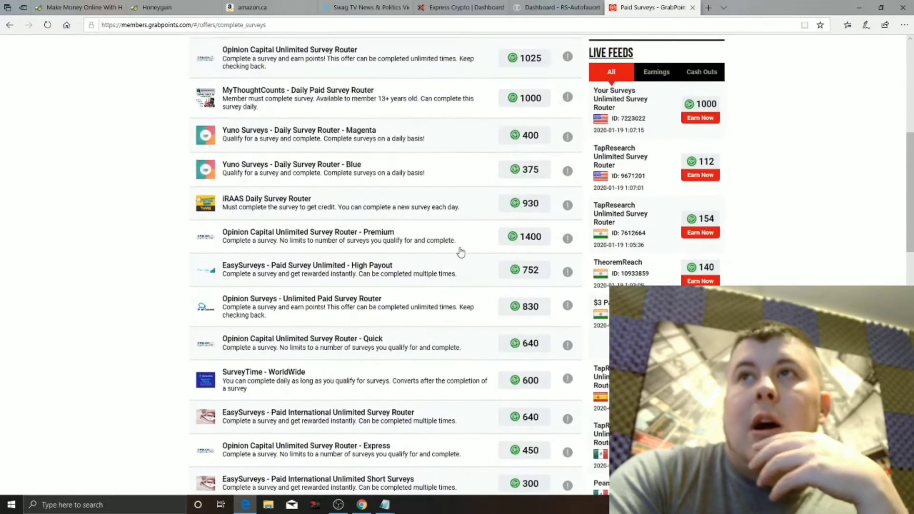
{"action": "scroll", "coordinate": [460, 251], "scroll_direction": "up", "scroll_amount": 2}
{"action": "left_click", "coordinate": [485, 93]}
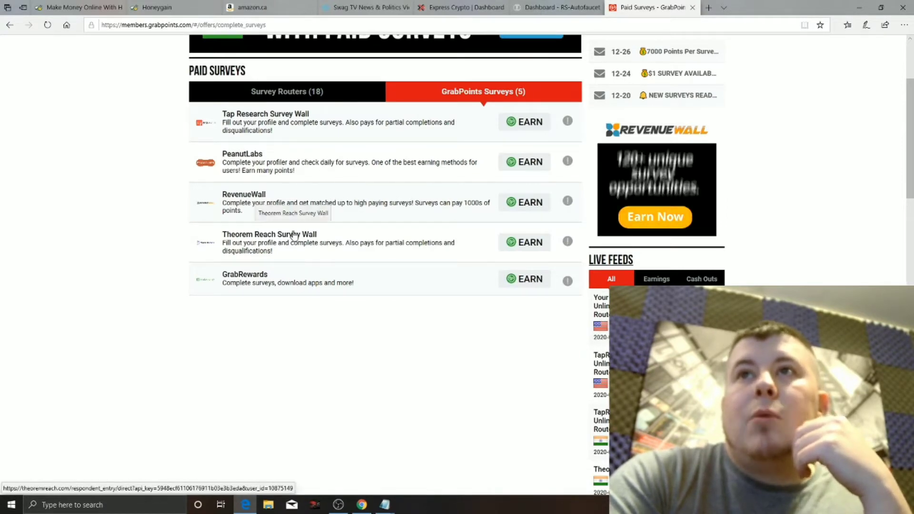
{"action": "scroll", "coordinate": [318, 264], "scroll_direction": "up", "scroll_amount": 4}
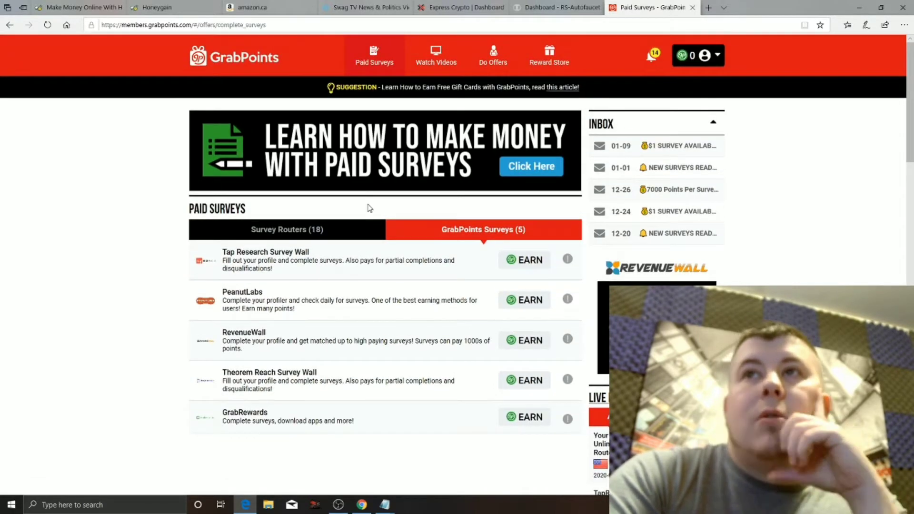
{"action": "left_click", "coordinate": [432, 62]}
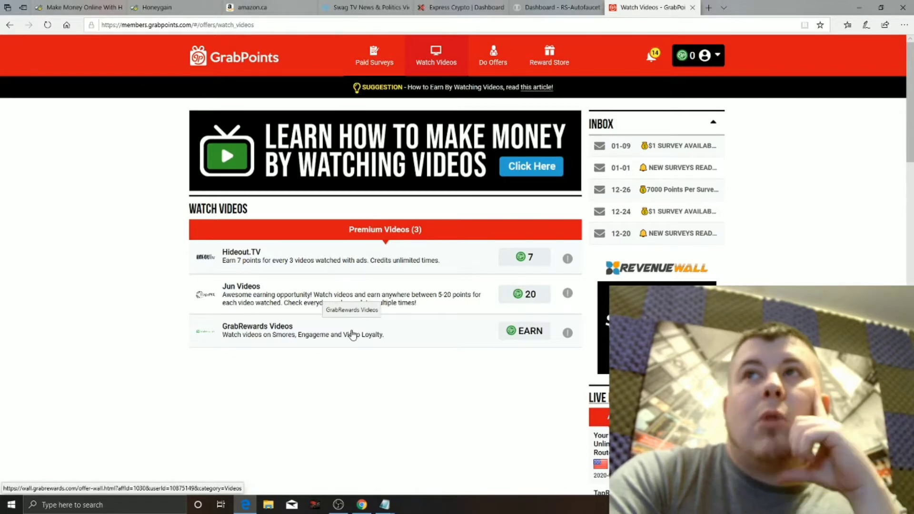
{"action": "left_click", "coordinate": [351, 335]}
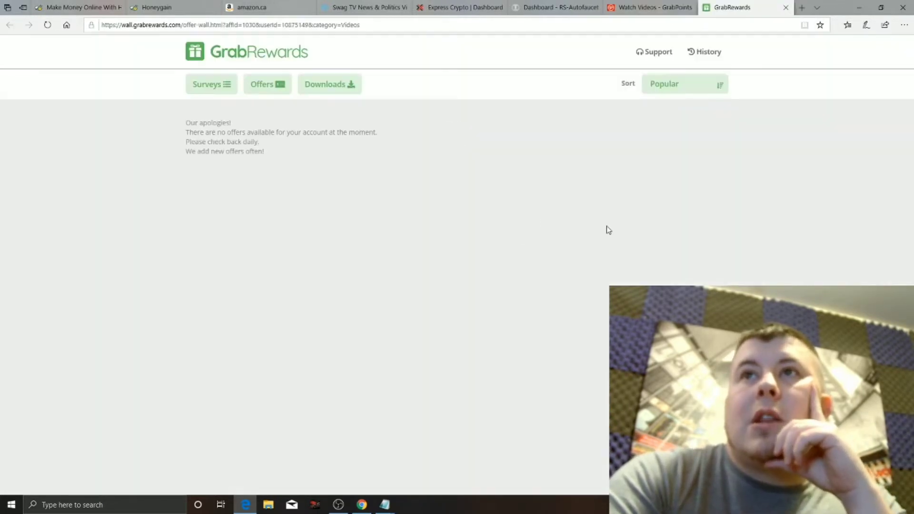
{"action": "left_click", "coordinate": [786, 7]}
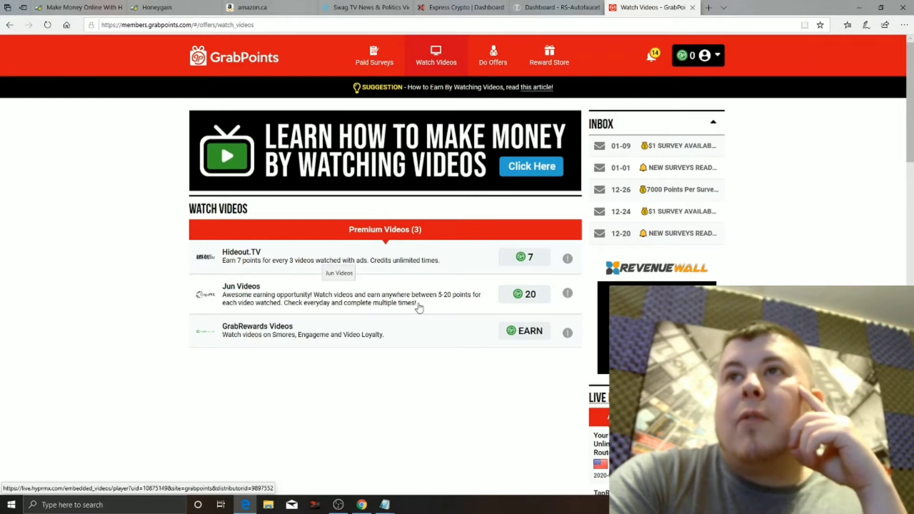
{"action": "left_click", "coordinate": [372, 303]}
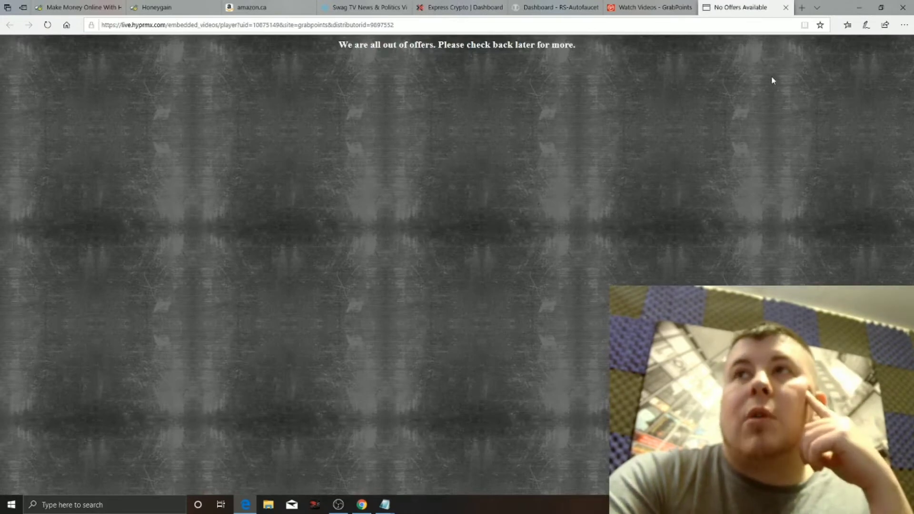
{"action": "left_click", "coordinate": [785, 8]}
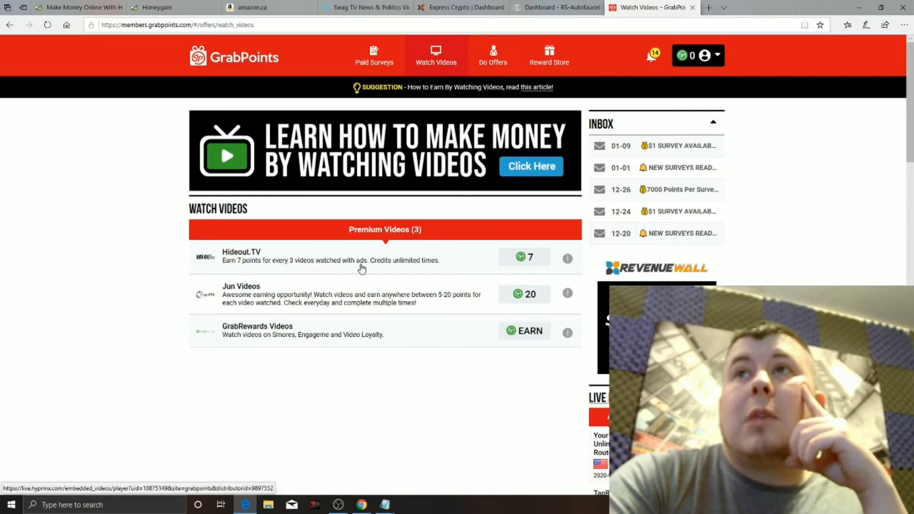
Open Do Offers and scroll through the 26 GrabPoints offers and their points
{"action": "left_click", "coordinate": [492, 61]}
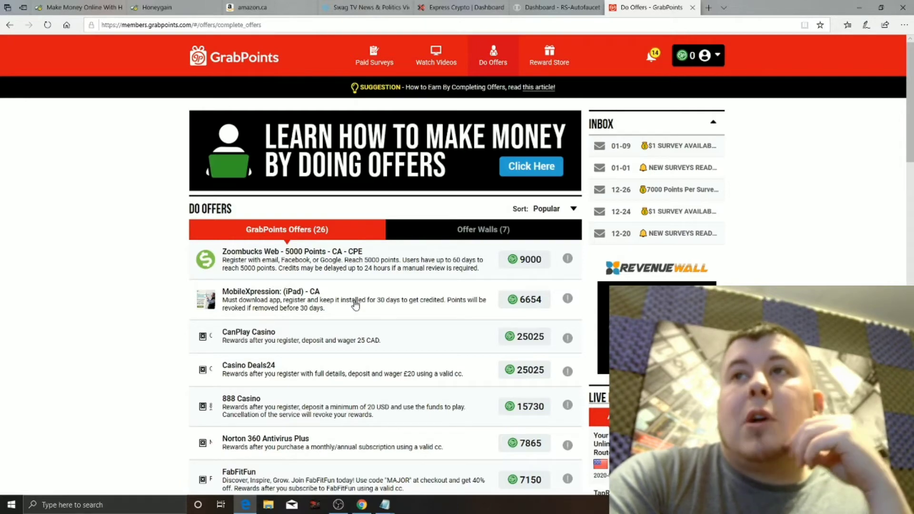
{"action": "scroll", "coordinate": [351, 296], "scroll_direction": "down", "scroll_amount": 2}
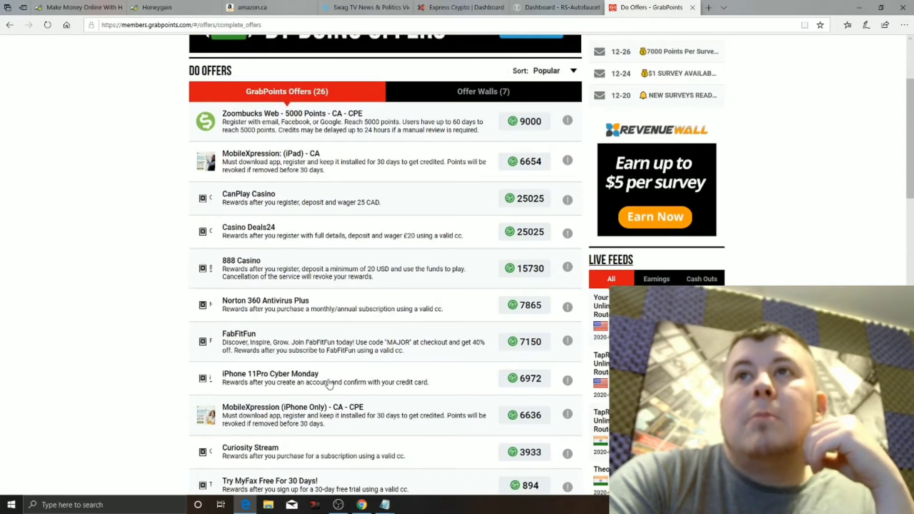
{"action": "scroll", "coordinate": [329, 384], "scroll_direction": "down", "scroll_amount": 2}
{"action": "scroll", "coordinate": [330, 384], "scroll_direction": "down", "scroll_amount": 2}
{"action": "scroll", "coordinate": [330, 385], "scroll_direction": "down", "scroll_amount": 1}
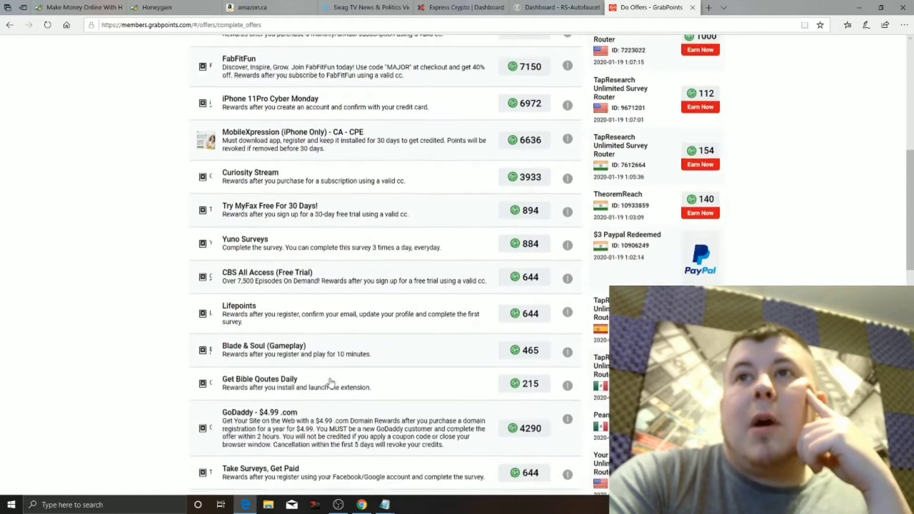
{"action": "scroll", "coordinate": [331, 385], "scroll_direction": "down", "scroll_amount": 3}
{"action": "scroll", "coordinate": [330, 384], "scroll_direction": "down", "scroll_amount": 2}
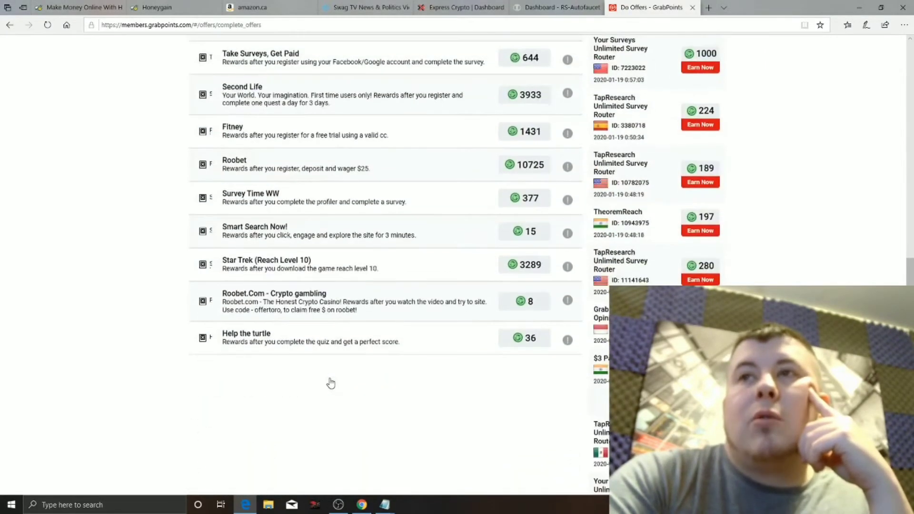
{"action": "scroll", "coordinate": [329, 384], "scroll_direction": "up", "scroll_amount": 3}
{"action": "scroll", "coordinate": [330, 384], "scroll_direction": "up", "scroll_amount": 3}
{"action": "scroll", "coordinate": [329, 384], "scroll_direction": "up", "scroll_amount": 3}
{"action": "scroll", "coordinate": [329, 384], "scroll_direction": "up", "scroll_amount": 3}
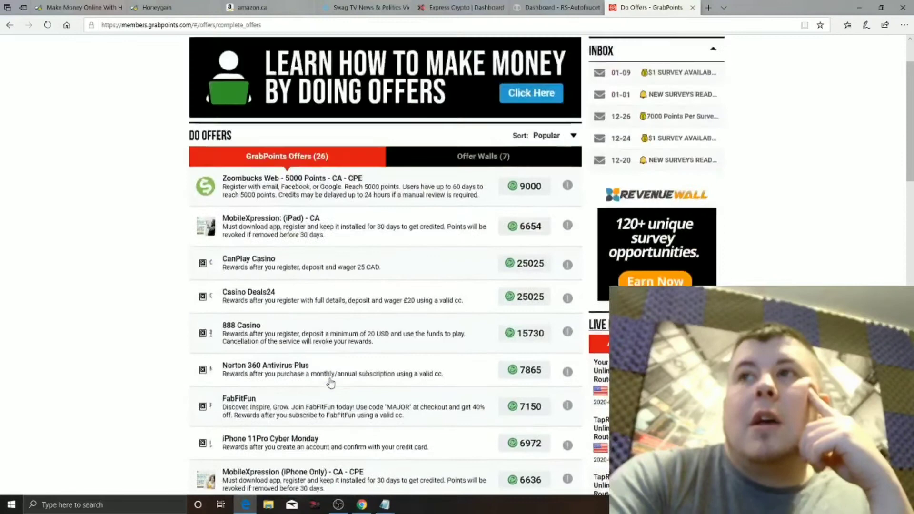
{"action": "scroll", "coordinate": [330, 384], "scroll_direction": "up", "scroll_amount": 2}
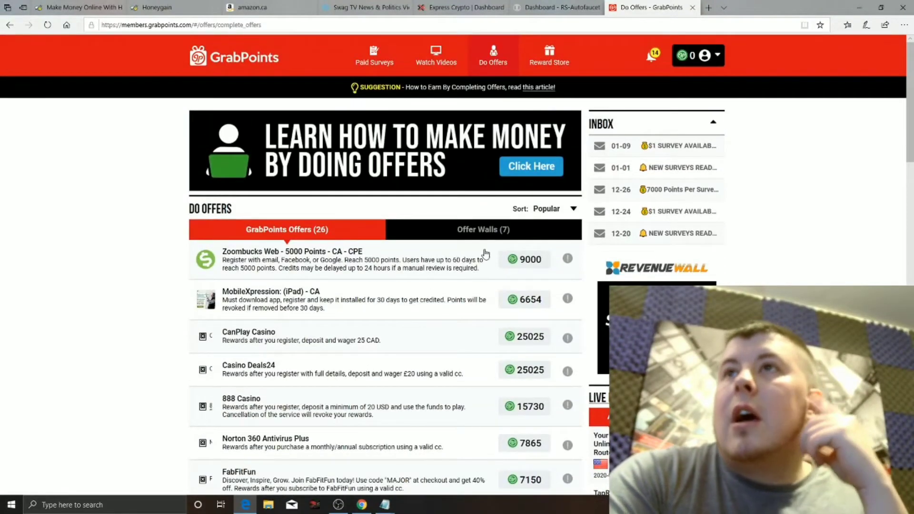
Go to Refer Friends from the account menu to see referral totals and link
{"action": "left_click", "coordinate": [716, 62]}
{"action": "left_click", "coordinate": [676, 107]}
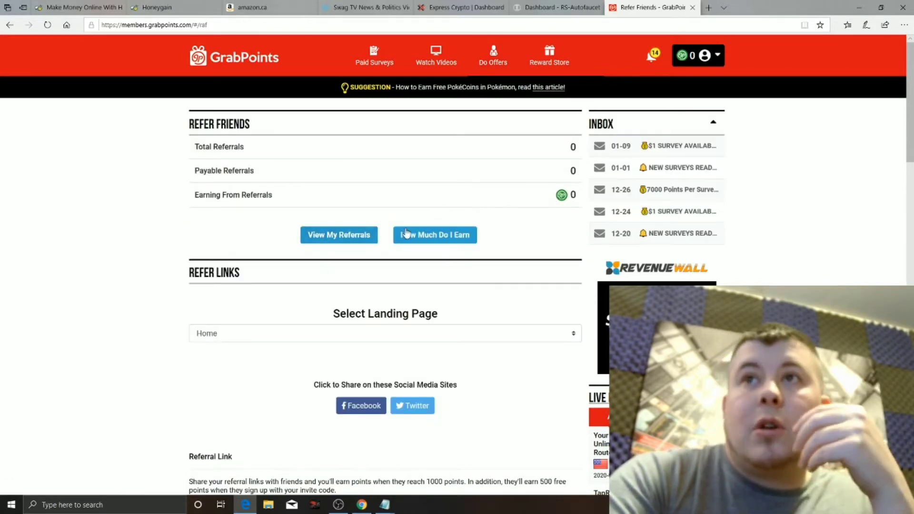
{"action": "scroll", "coordinate": [369, 309], "scroll_direction": "down", "scroll_amount": 2}
{"action": "scroll", "coordinate": [376, 315], "scroll_direction": "down", "scroll_amount": 2}
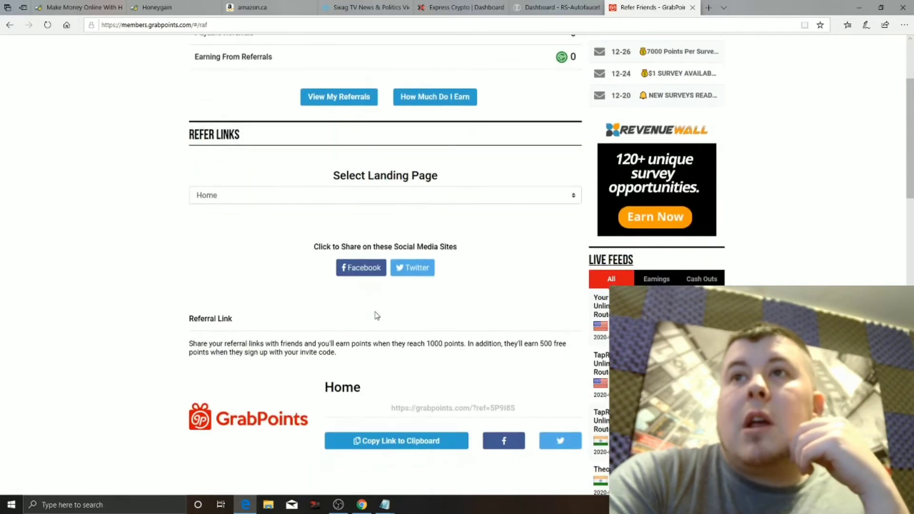
{"action": "scroll", "coordinate": [348, 364], "scroll_direction": "down", "scroll_amount": 4}
{"action": "scroll", "coordinate": [348, 365], "scroll_direction": "up", "scroll_amount": 3}
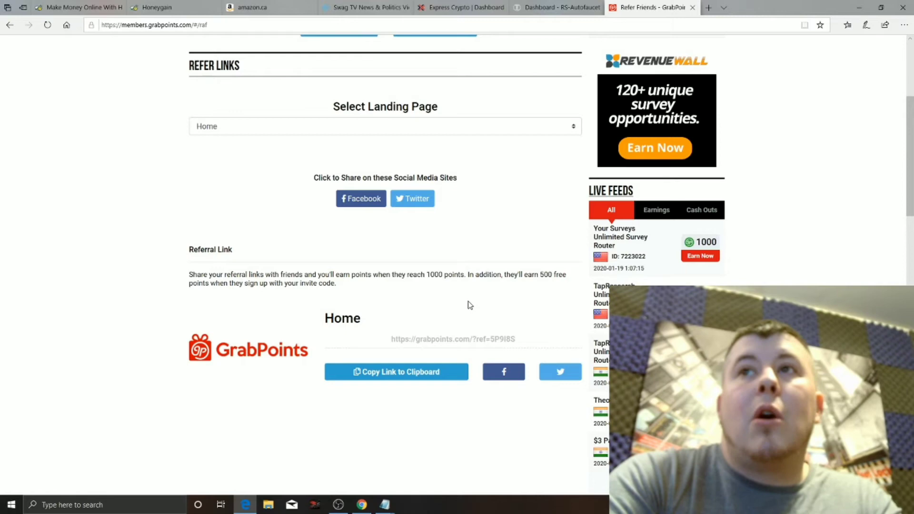
{"action": "scroll", "coordinate": [476, 298], "scroll_direction": "up", "scroll_amount": 5}
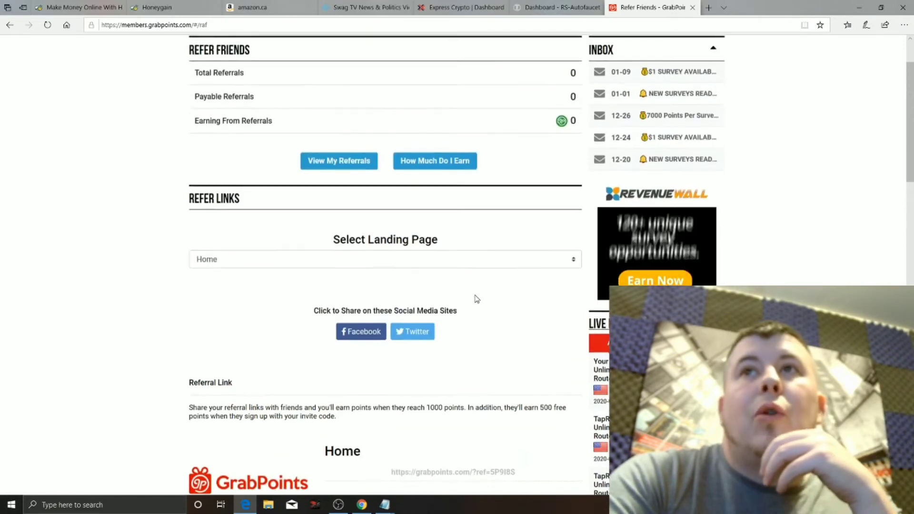
{"action": "scroll", "coordinate": [475, 298], "scroll_direction": "up", "scroll_amount": 3}
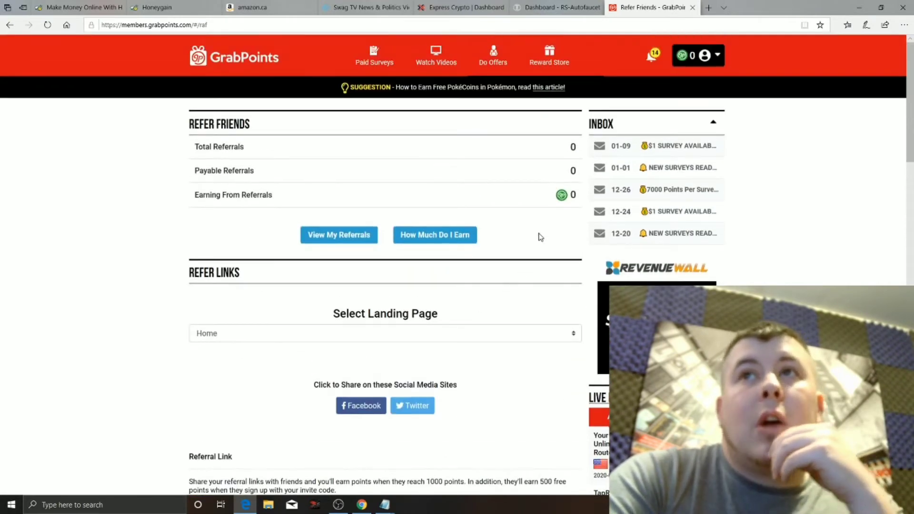
Browse the Reward Store gift card catalogue and show the All rewards category
{"action": "left_click", "coordinate": [549, 58]}
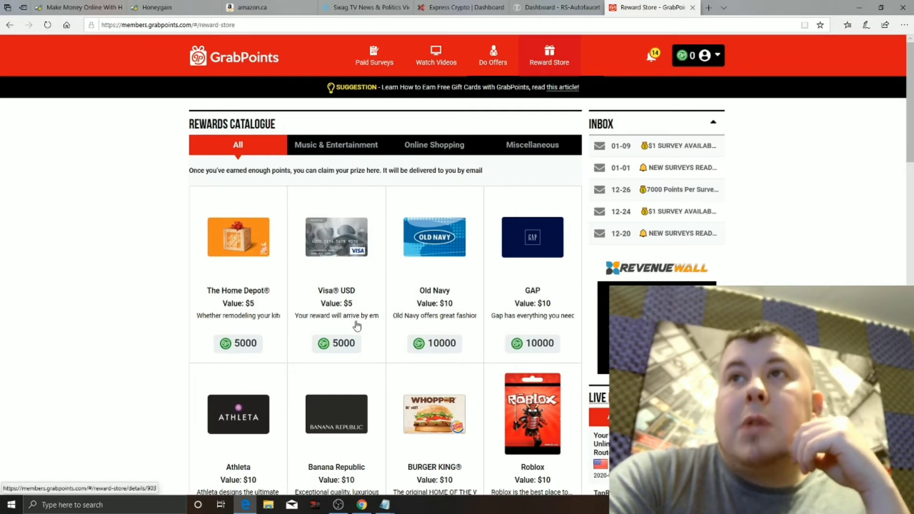
{"action": "scroll", "coordinate": [517, 322], "scroll_direction": "down", "scroll_amount": 2}
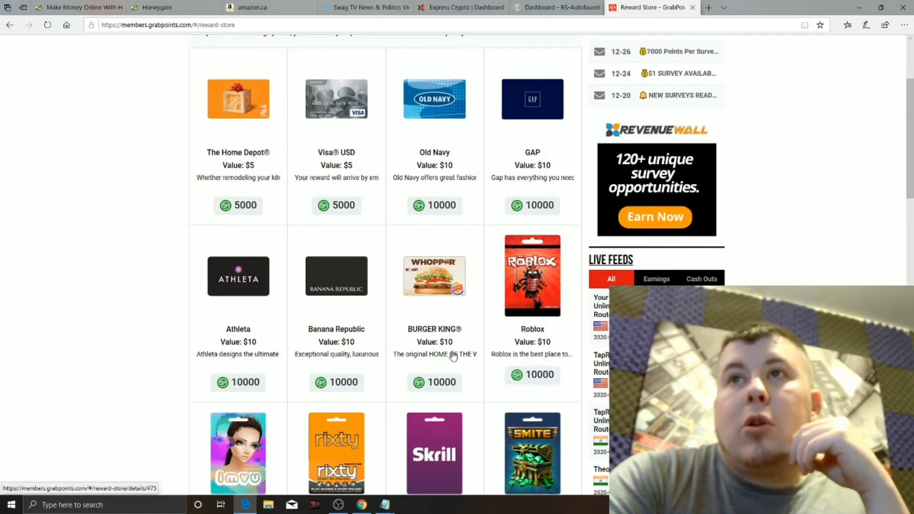
{"action": "scroll", "coordinate": [286, 336], "scroll_direction": "down", "scroll_amount": 1}
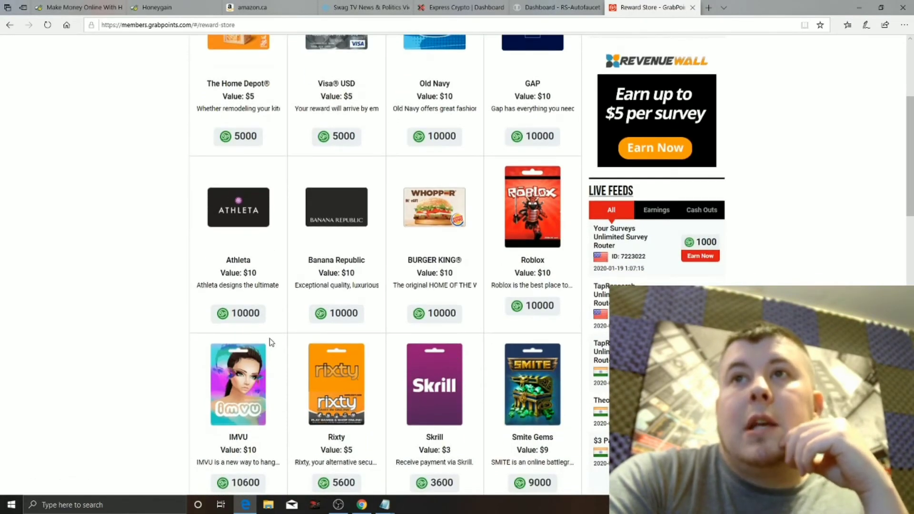
{"action": "scroll", "coordinate": [323, 363], "scroll_direction": "down", "scroll_amount": 3}
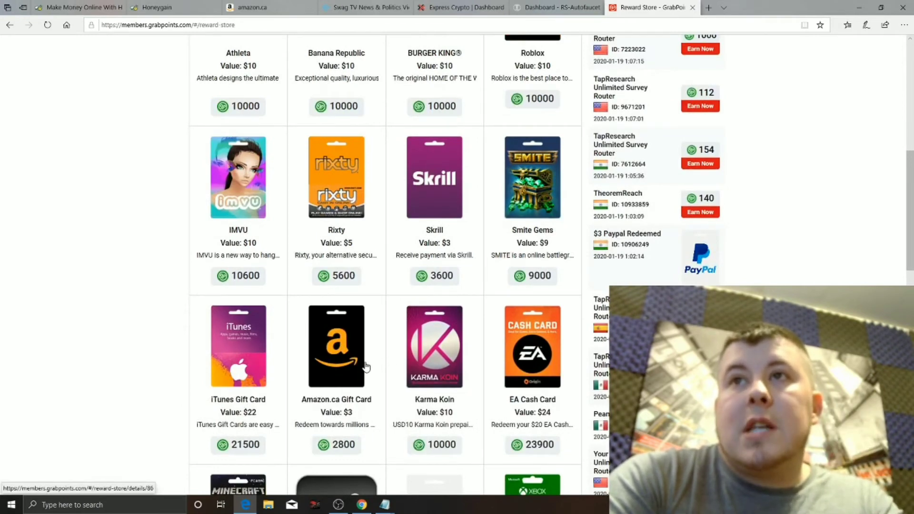
{"action": "scroll", "coordinate": [366, 366], "scroll_direction": "down", "scroll_amount": 2}
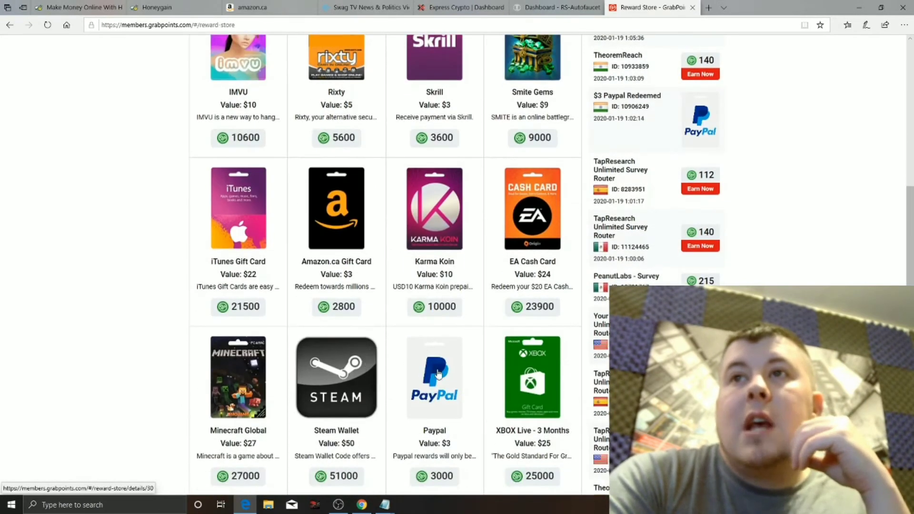
{"action": "scroll", "coordinate": [439, 372], "scroll_direction": "down", "scroll_amount": 2}
{"action": "scroll", "coordinate": [441, 375], "scroll_direction": "down", "scroll_amount": 2}
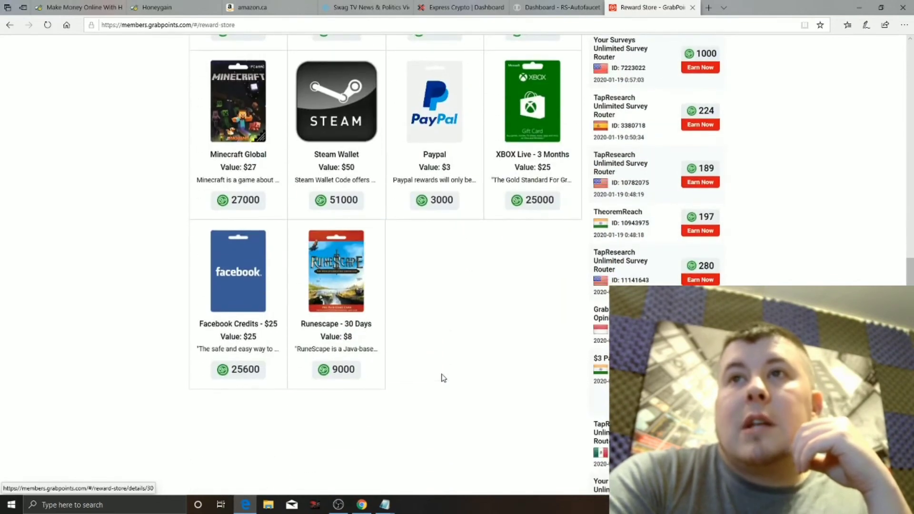
{"action": "scroll", "coordinate": [442, 377], "scroll_direction": "down", "scroll_amount": 2}
{"action": "scroll", "coordinate": [440, 378], "scroll_direction": "down", "scroll_amount": 1}
{"action": "scroll", "coordinate": [440, 378], "scroll_direction": "up", "scroll_amount": 2}
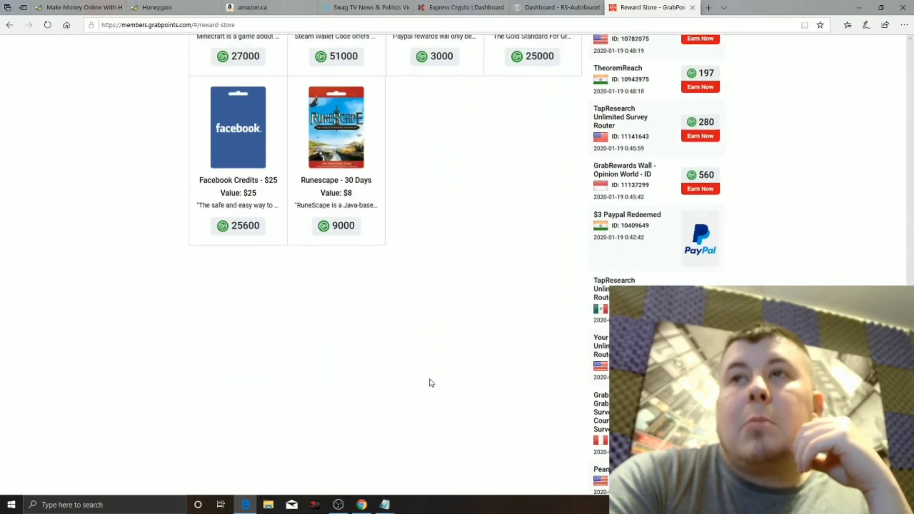
{"action": "scroll", "coordinate": [436, 378], "scroll_direction": "up", "scroll_amount": 3}
{"action": "scroll", "coordinate": [432, 381], "scroll_direction": "up", "scroll_amount": 1}
{"action": "scroll", "coordinate": [431, 382], "scroll_direction": "up", "scroll_amount": 1}
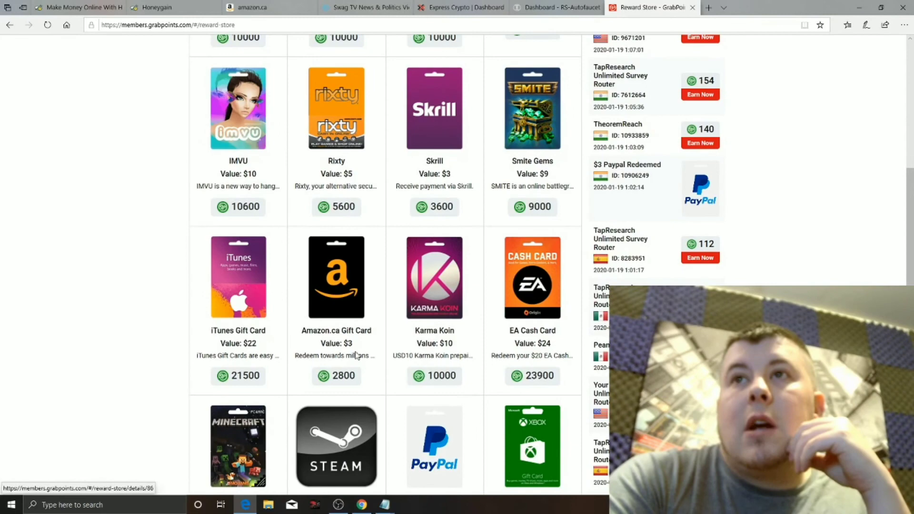
{"action": "scroll", "coordinate": [424, 297], "scroll_direction": "up", "scroll_amount": 2}
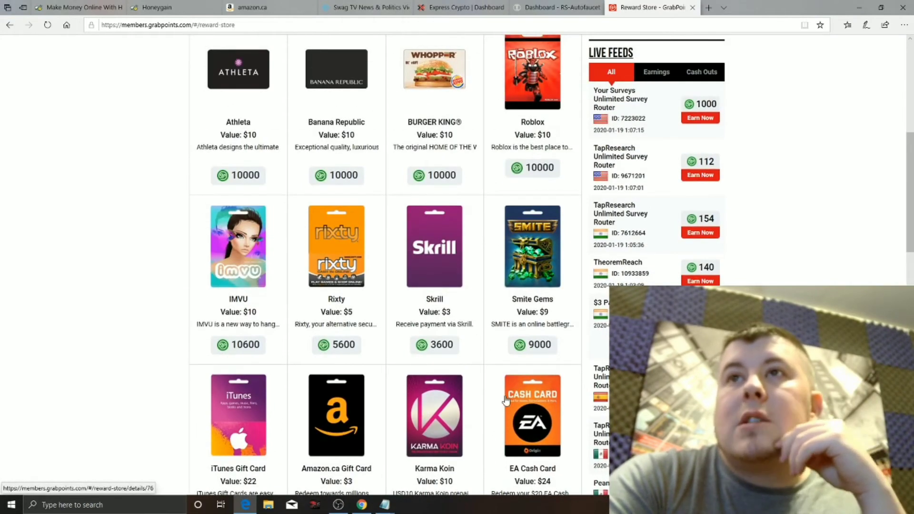
{"action": "scroll", "coordinate": [505, 400], "scroll_direction": "up", "scroll_amount": 3}
{"action": "scroll", "coordinate": [486, 401], "scroll_direction": "up", "scroll_amount": 3}
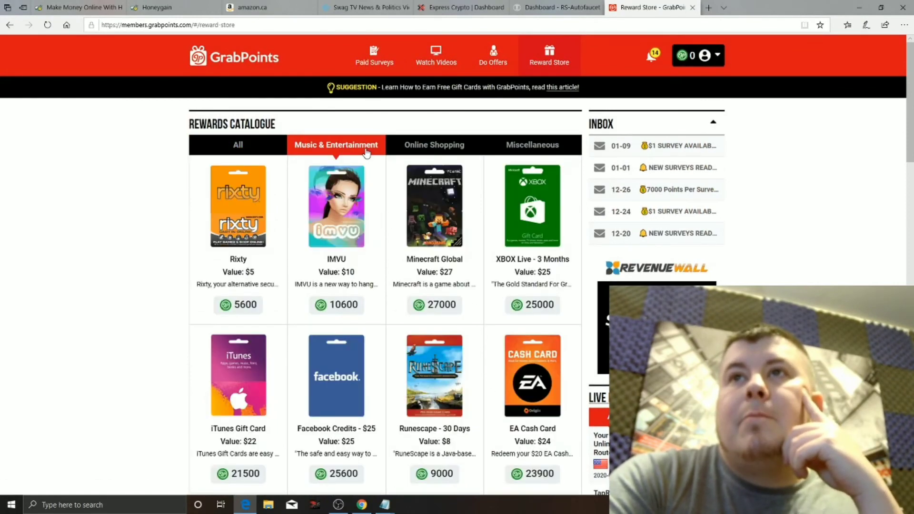
{"action": "left_click", "coordinate": [237, 145]}
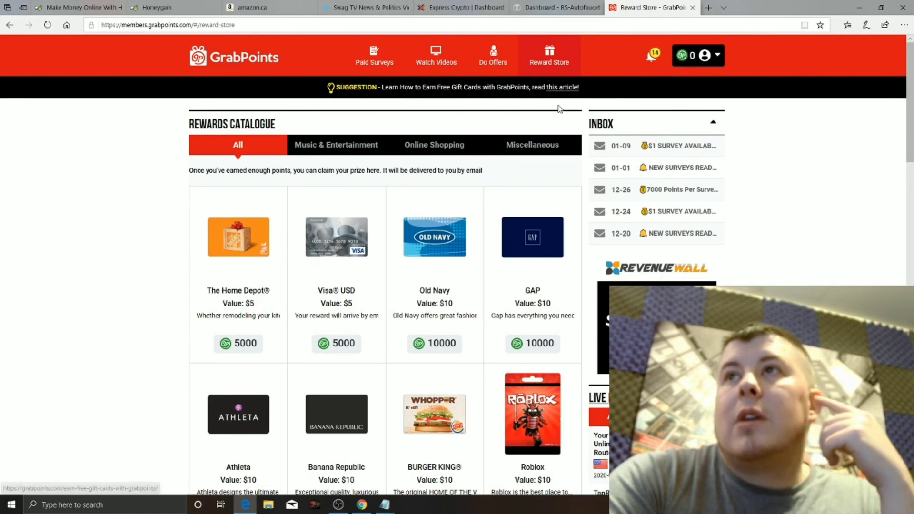
Open the empty Earn History page from the account menu, then reopen the menu
{"action": "left_click", "coordinate": [711, 56]}
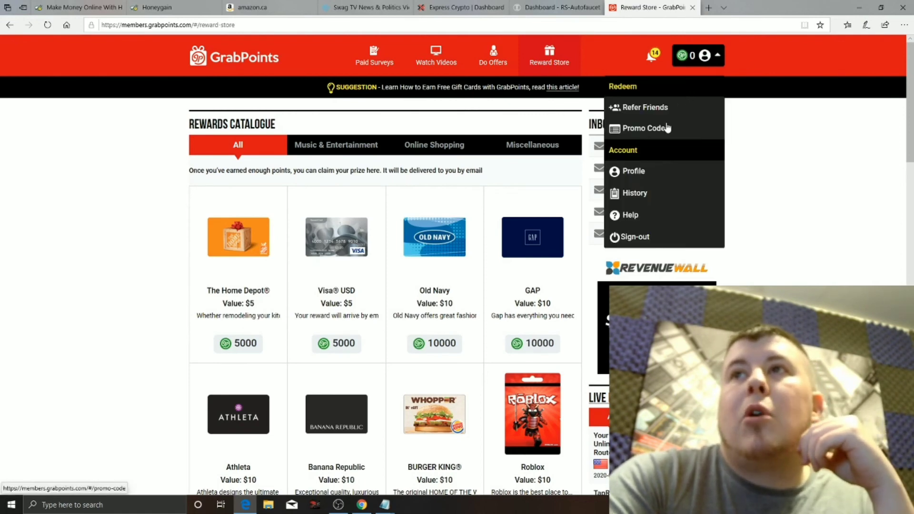
{"action": "left_click", "coordinate": [630, 195]}
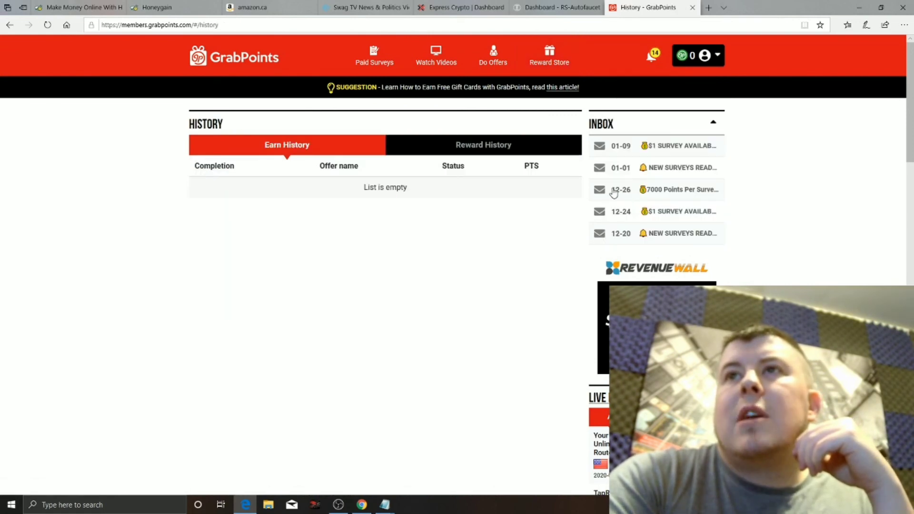
{"action": "left_click", "coordinate": [718, 61]}
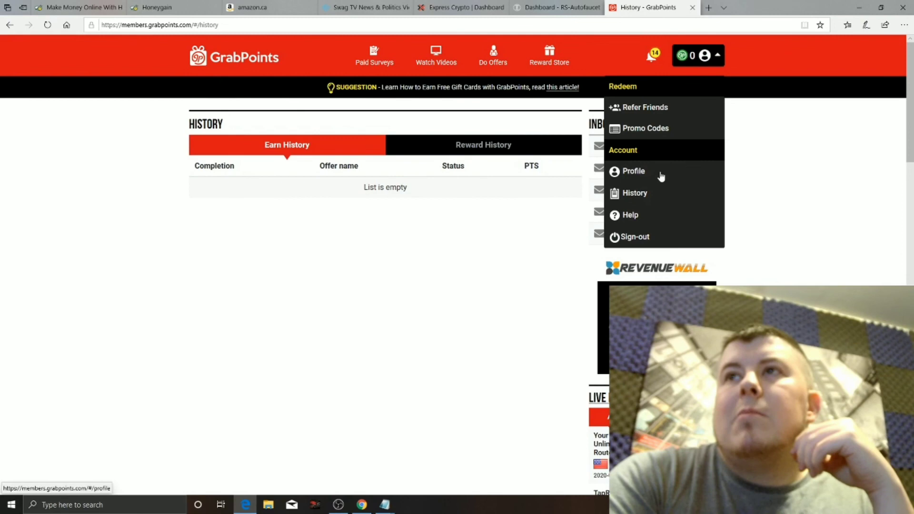